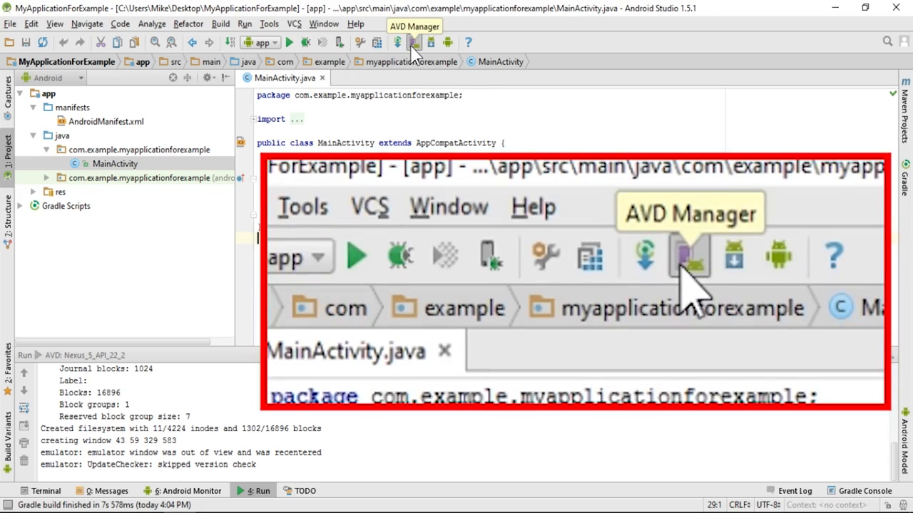
Open the AVD Manager showing the single Nexus 5 API 22 device, then start the device wizard.
left_click(413, 43)
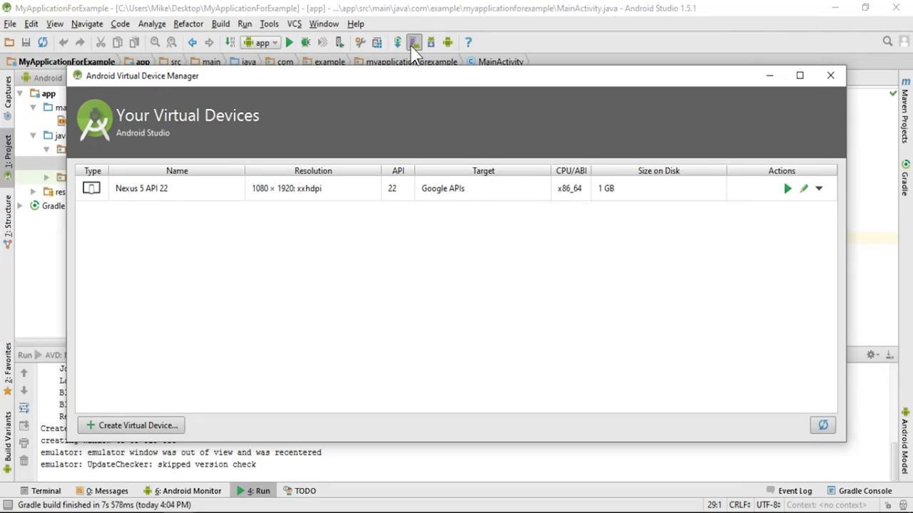
left_click(788, 190)
Create a new virtual device on Nexus 5 phone hardware and continue to system image selection.
left_click(131, 428)
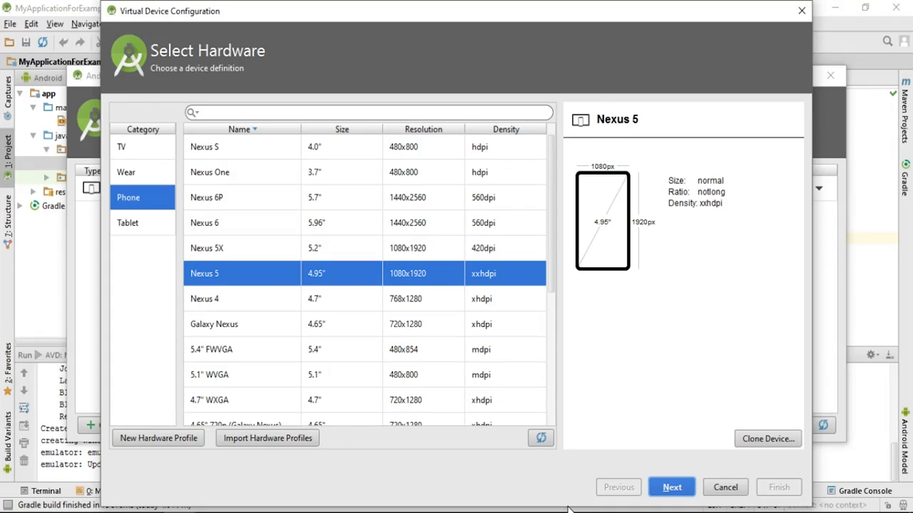
left_click(674, 488)
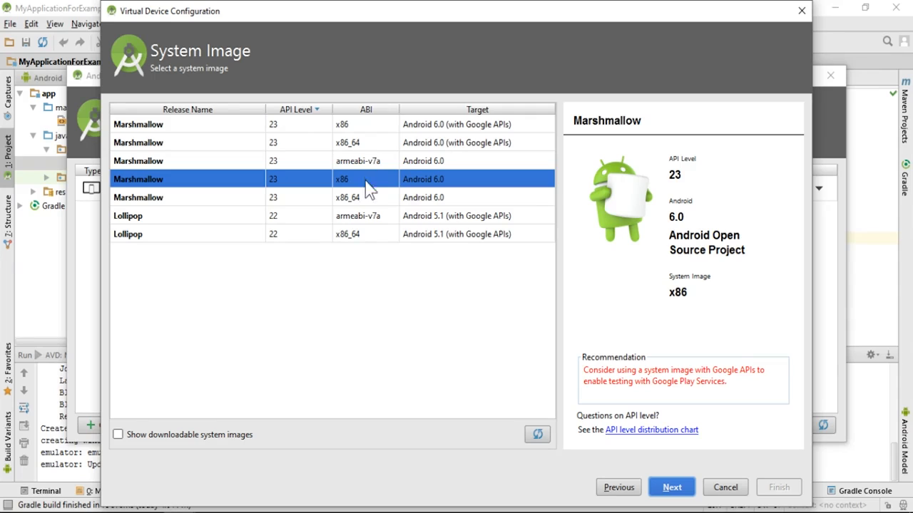
Compare the Lollipop armeabi-v7a and Marshmallow x86/x86_64 images, then show downloadable system images.
left_click(371, 218)
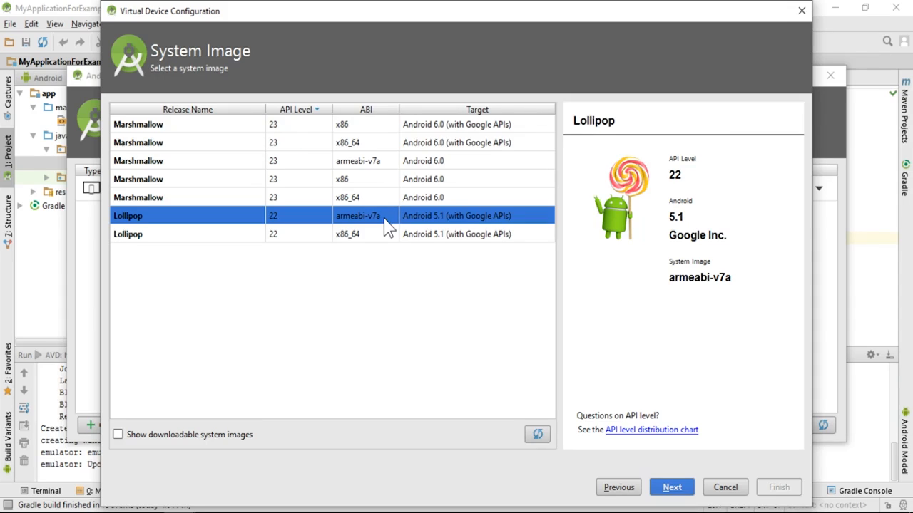
left_click(385, 180)
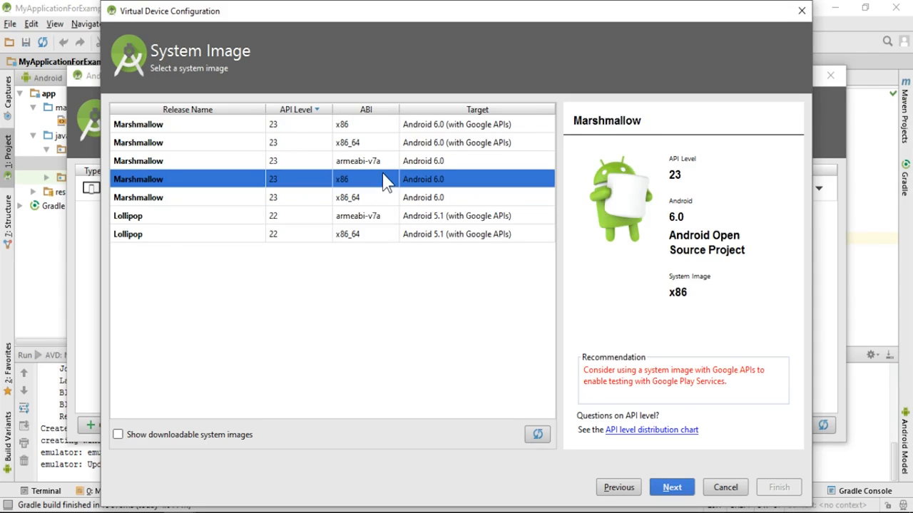
left_click(383, 198)
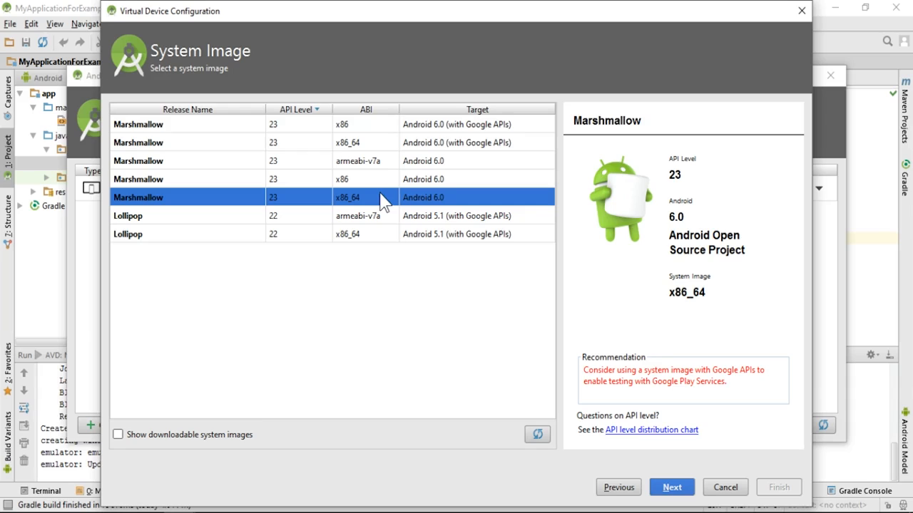
left_click(373, 217)
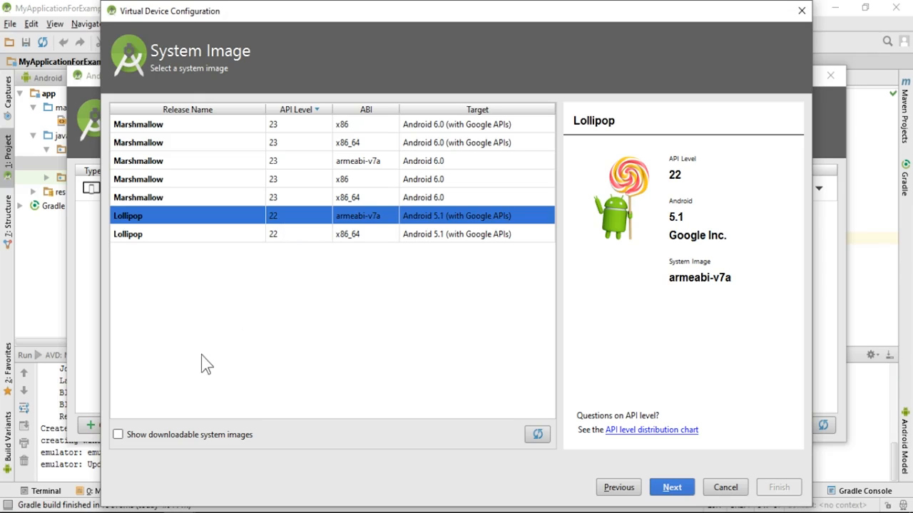
left_click(119, 436)
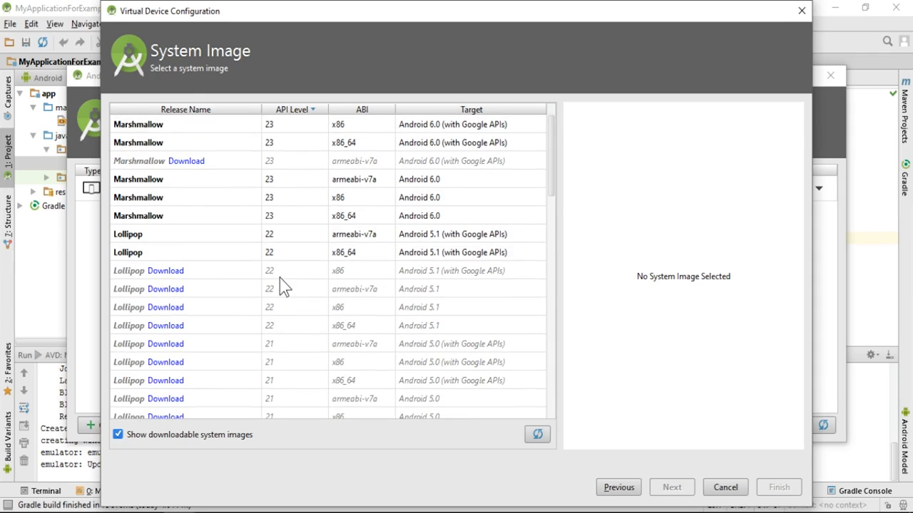
Select the Lollipop API 22 armeabi-v7a Android 5.1 (with Google APIs) system image.
left_click(383, 232)
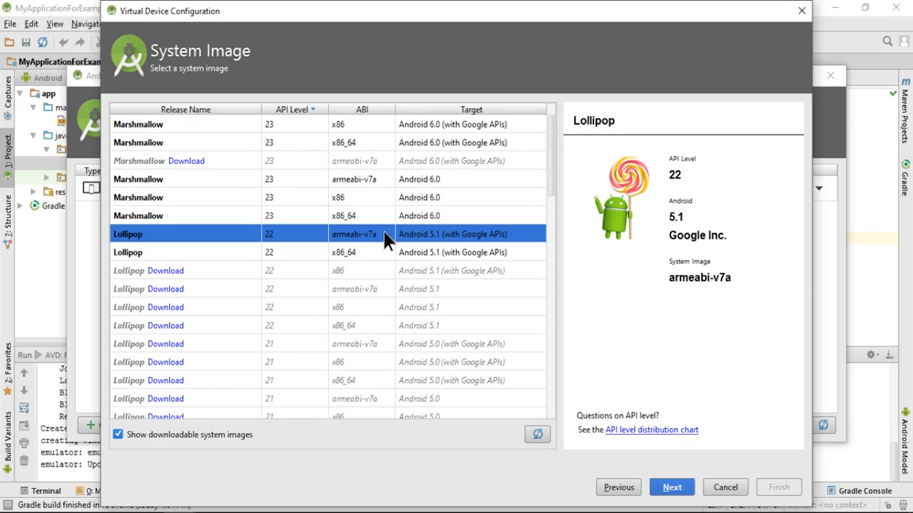
left_click(351, 289)
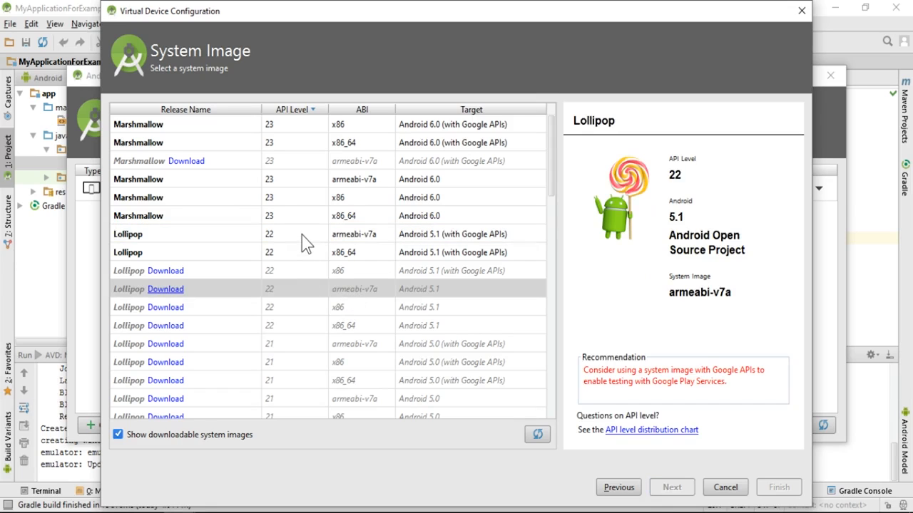
left_click(301, 233)
left_click(376, 291)
left_click(388, 221)
left_click(419, 236)
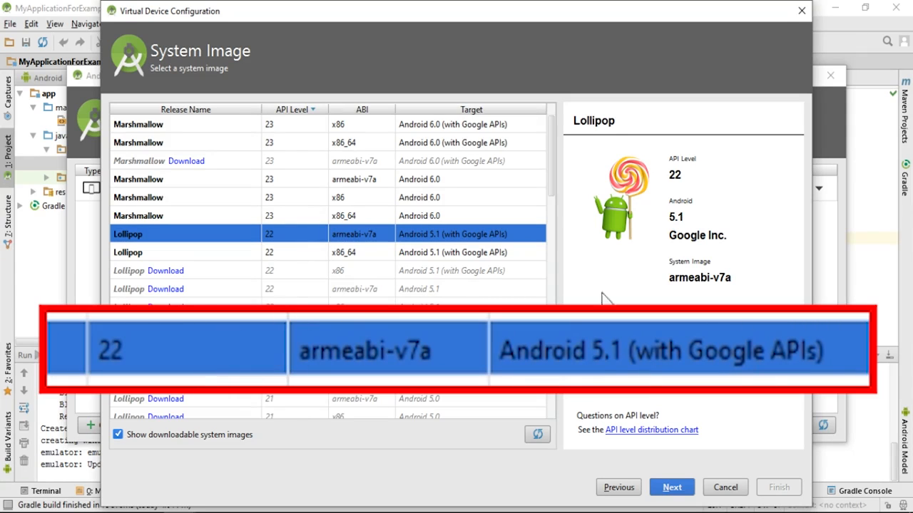
Keep the default AVD name 'Nexus 5 API 22 2' and finish creating the device.
left_click(672, 488)
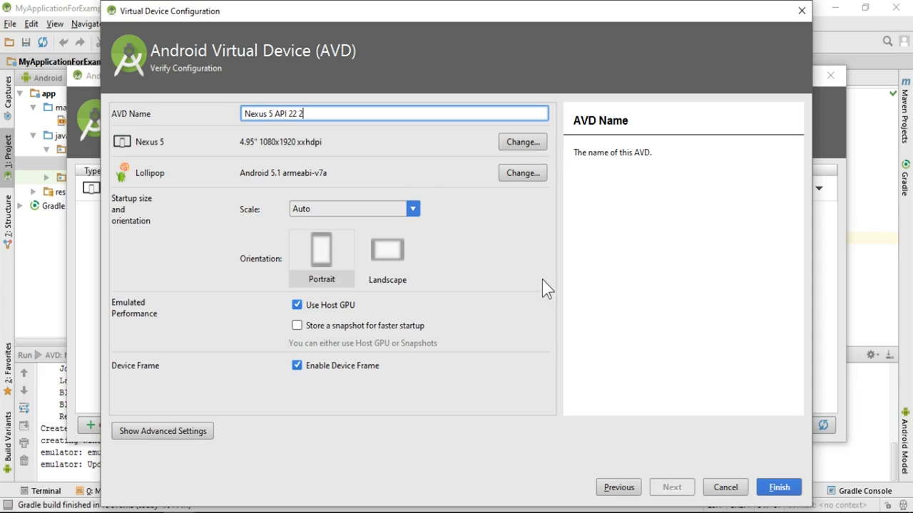
left_click(779, 489)
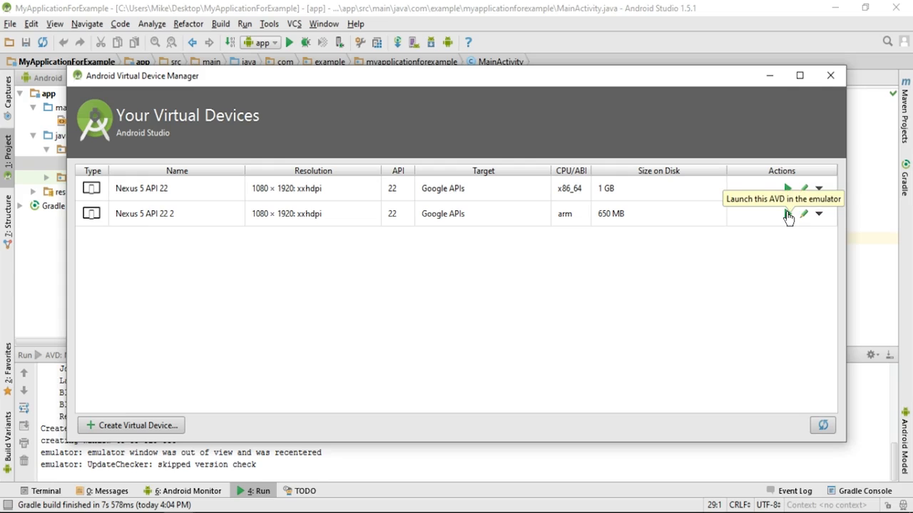
Launch the Nexus 5 API 22 2 emulator and close the AVD Manager.
left_click(787, 214)
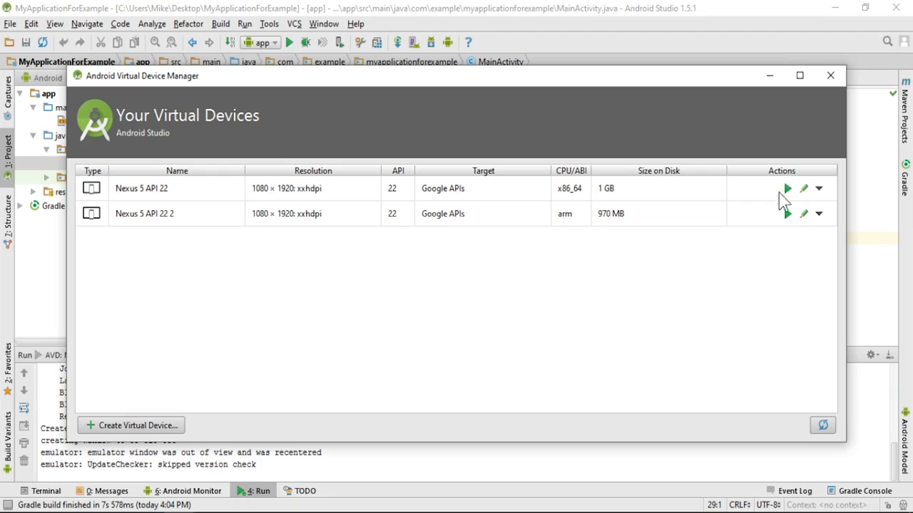
left_click(831, 75)
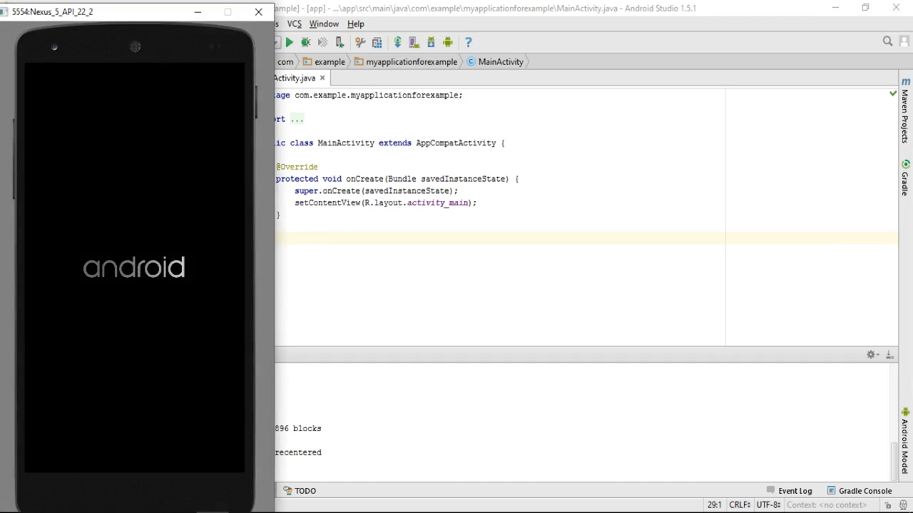
Move the 5554:Nexus_5_API_22_2 emulator window from the left edge to the screen centre.
left_click_drag(135, 27, 445, 12)
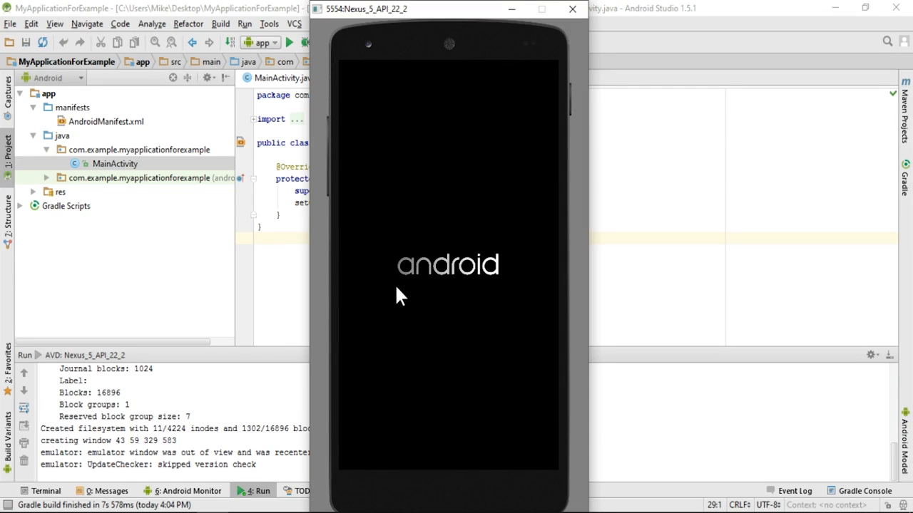
Bring Android Studio in front of the emulator, then switch back to the emulator with Alt+Tab.
left_click(290, 257)
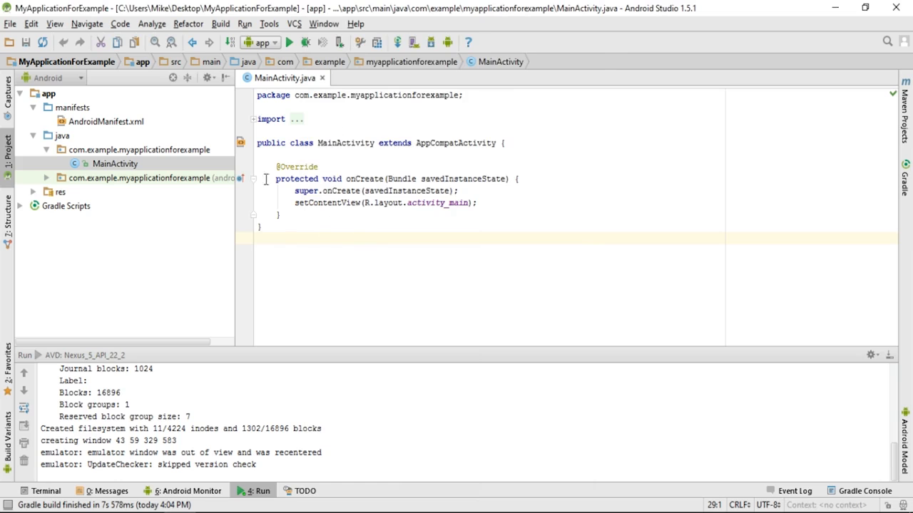
key("alt+Tab")
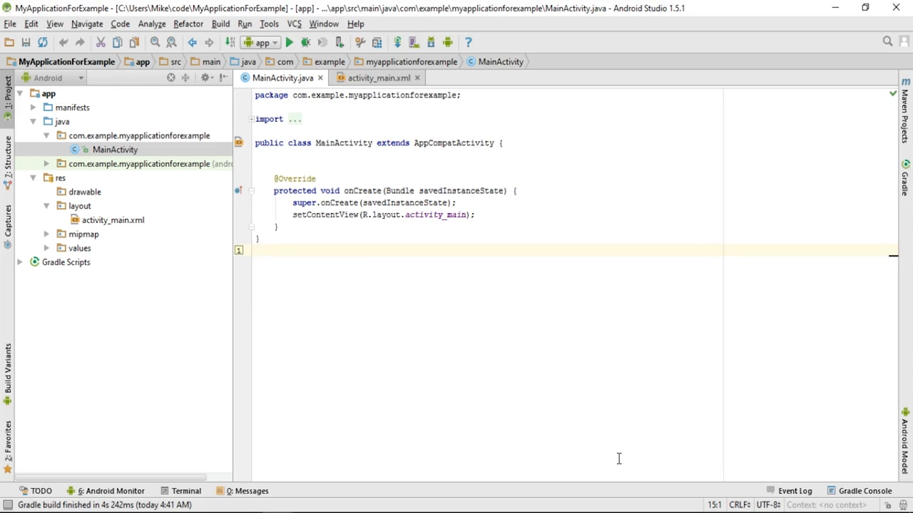
double_click(310, 236)
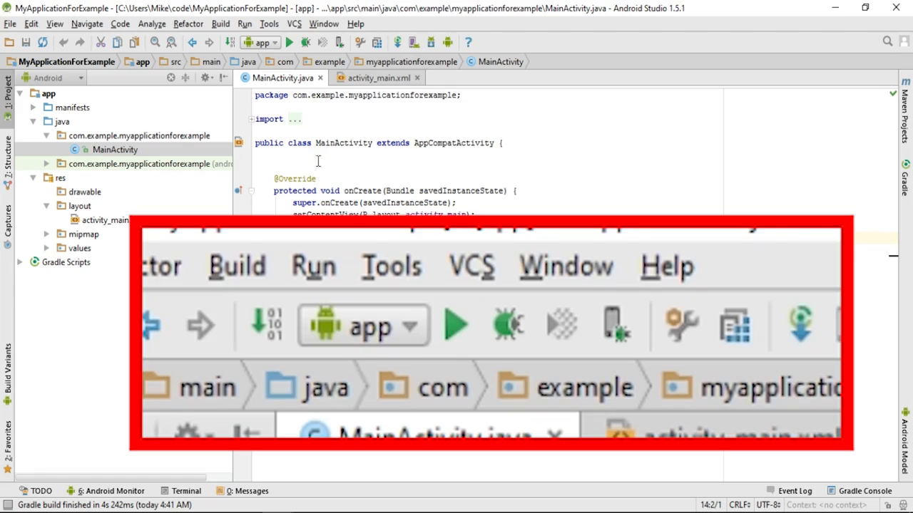
Run the 'app' configuration from the MainActivity.java editor.
left_click(289, 42)
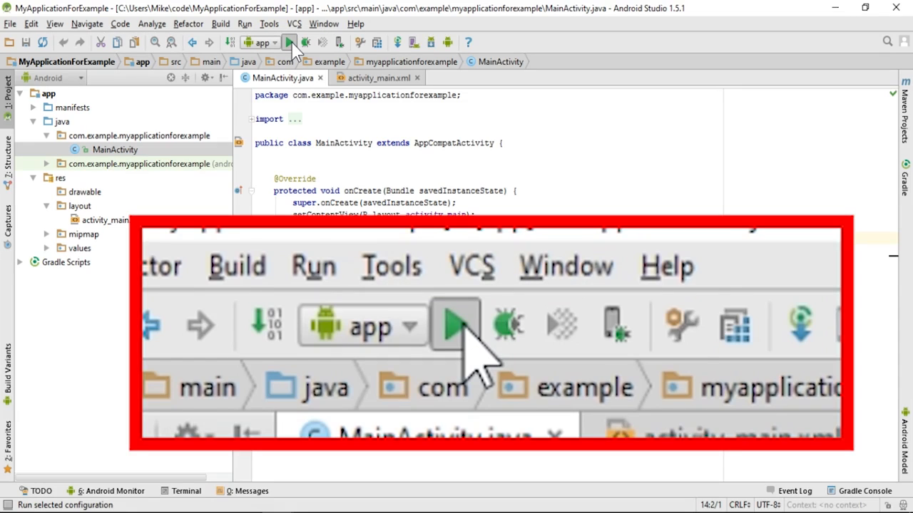
Run 'app' so the Device Chooser lists the online Nexus 5 API 23 x86 emulator.
left_click(288, 43)
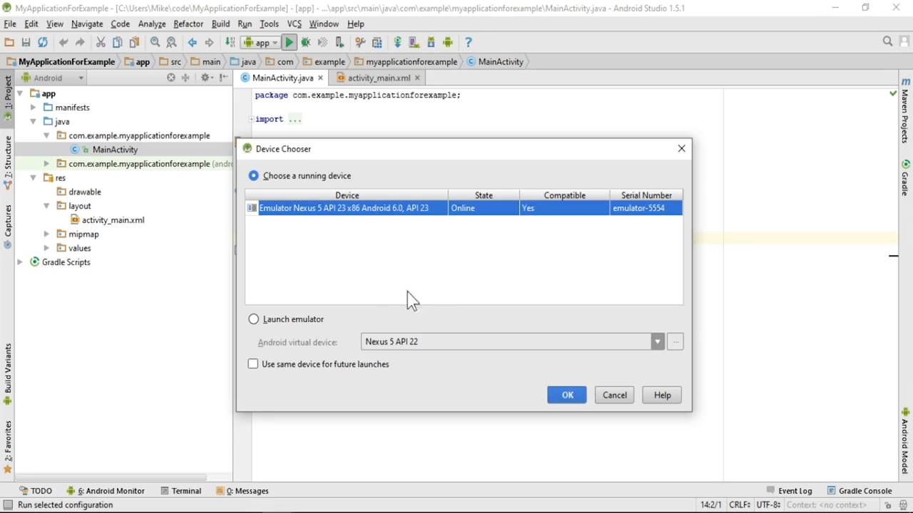
Choose to launch the Nexus 5 API 22 2 emulator, reviewing then closing the AVD Manager.
left_click(259, 320)
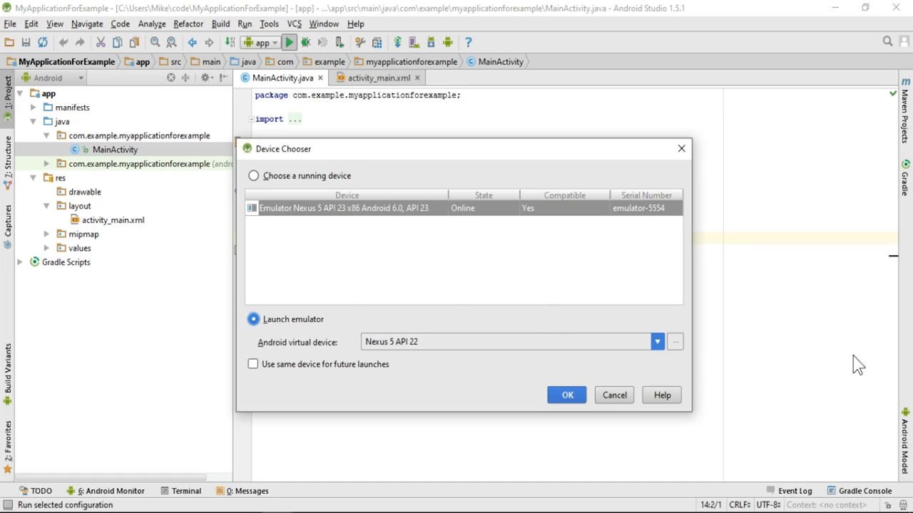
left_click(656, 342)
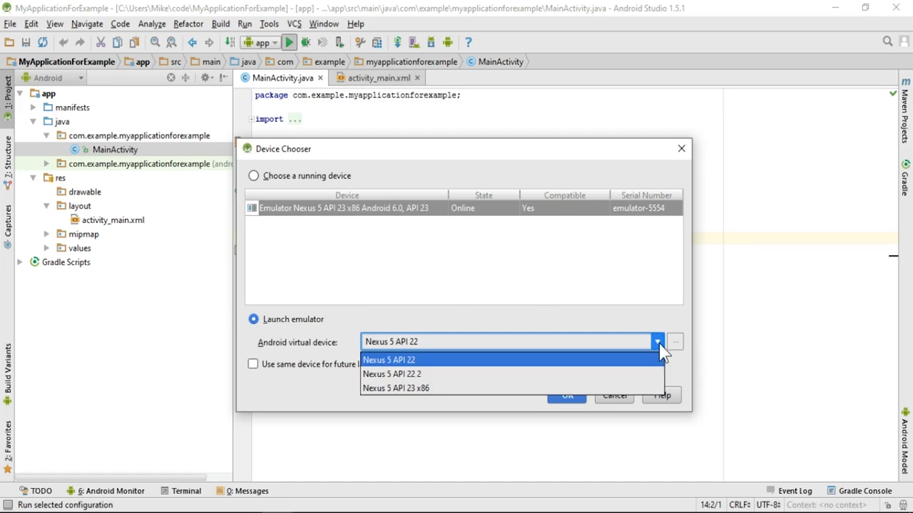
left_click(655, 375)
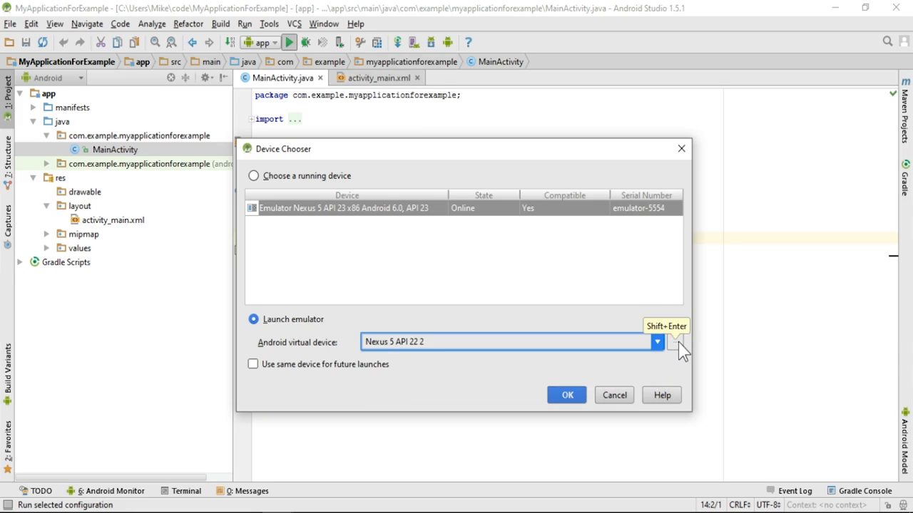
left_click(679, 343)
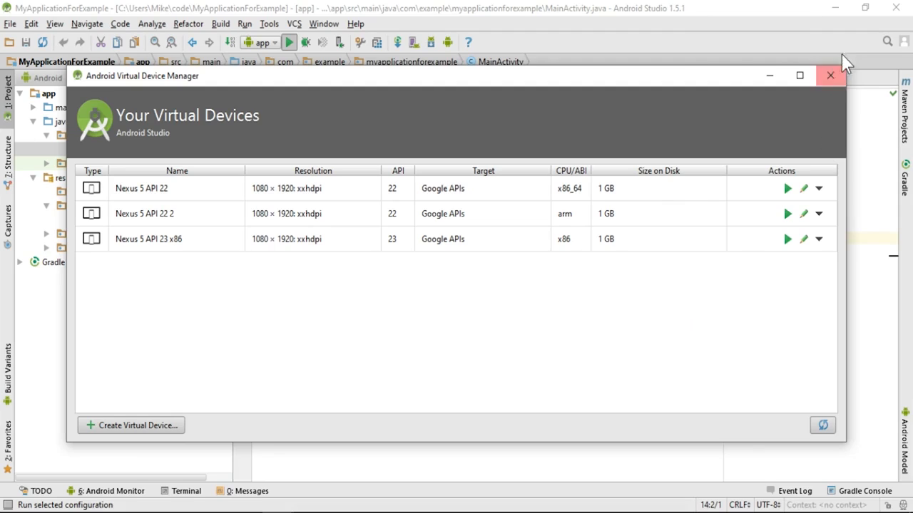
left_click(829, 75)
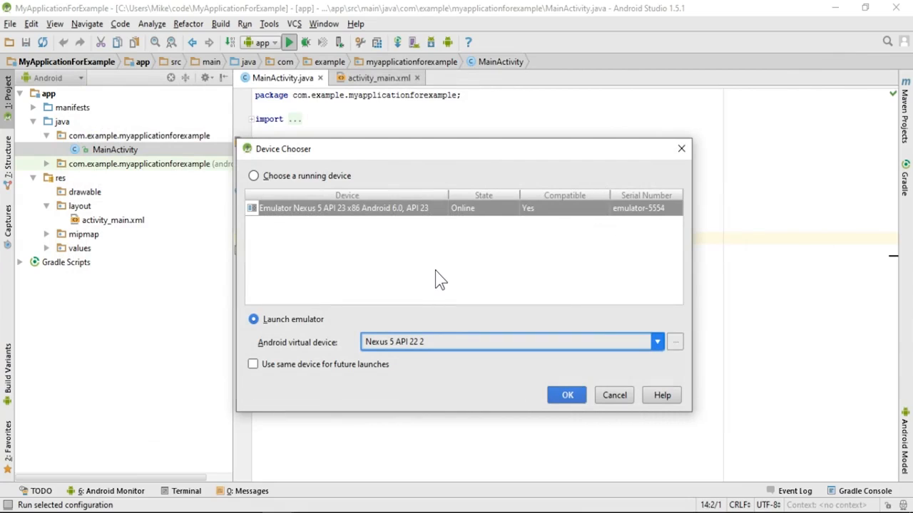
Select the running Nexus 5 API 23 x86 emulator in the Device Chooser.
left_click(321, 179)
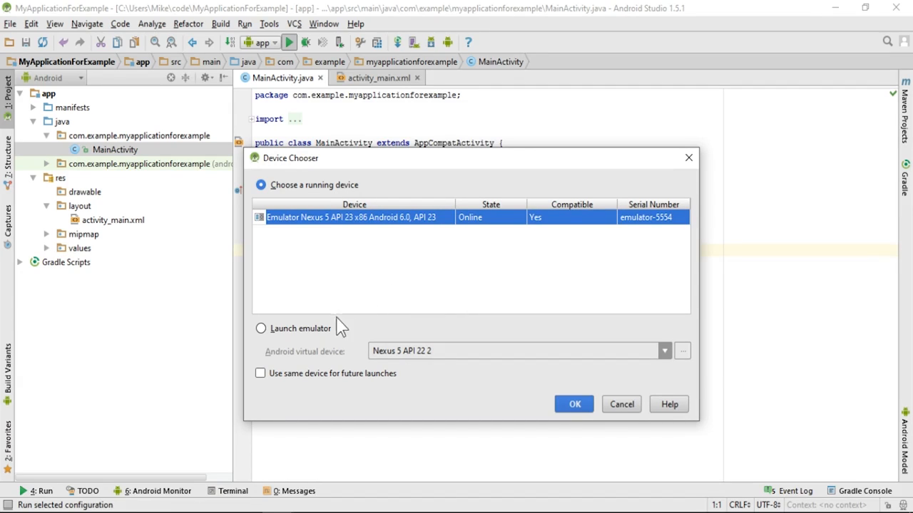
Keep Nexus_5_API_23_x86 for future launches and launch the app on emulator-5554.
left_click(260, 375)
left_click(577, 412)
left_click(575, 405)
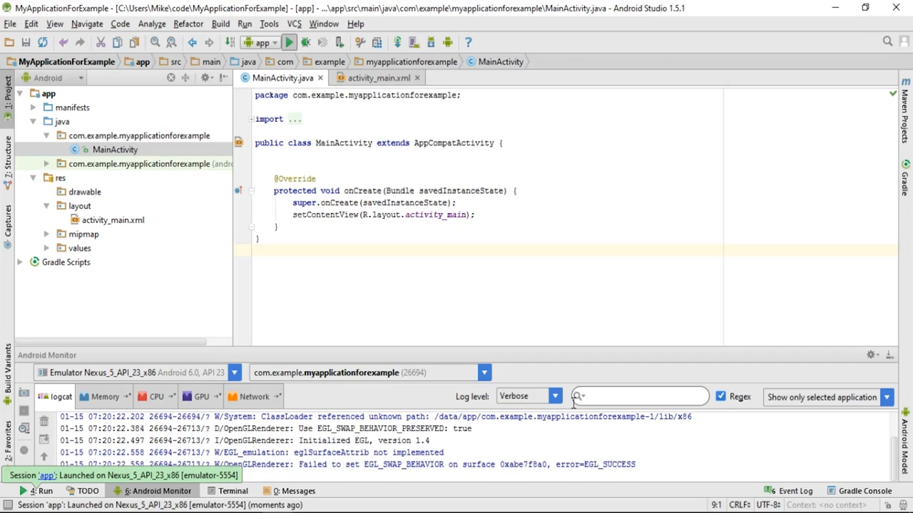
left_click(129, 492)
left_click(128, 491)
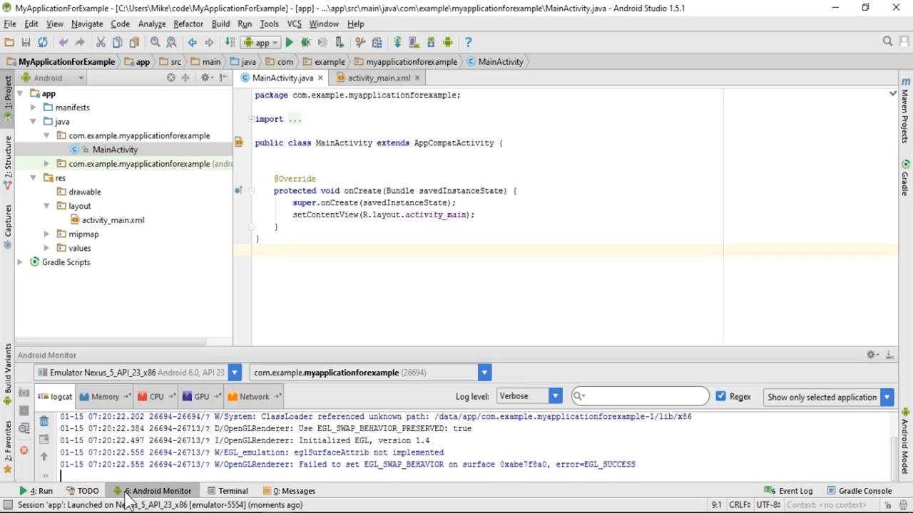
left_click(127, 492)
left_click(126, 492)
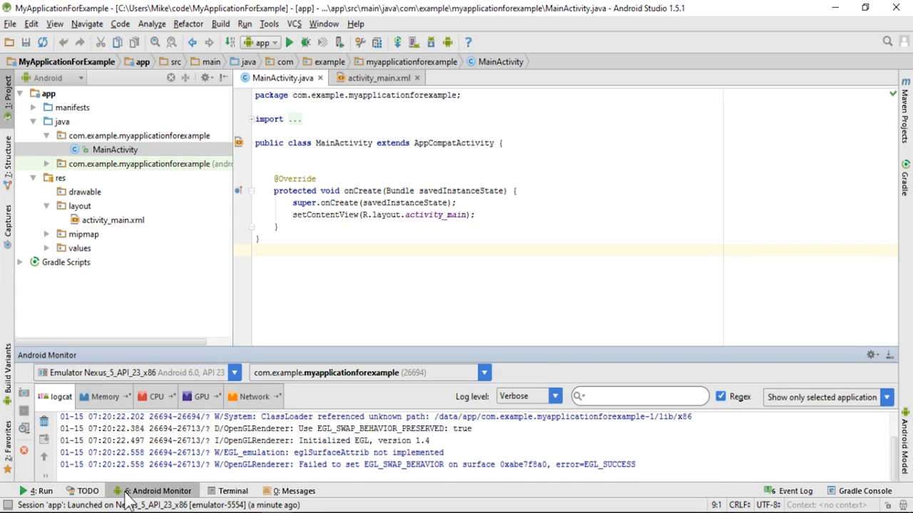
left_click(108, 404)
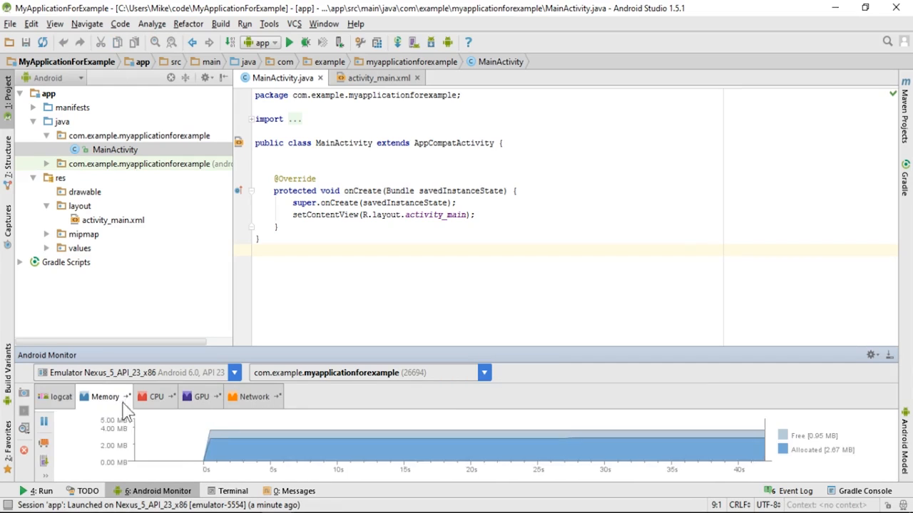
left_click(160, 402)
left_click(203, 405)
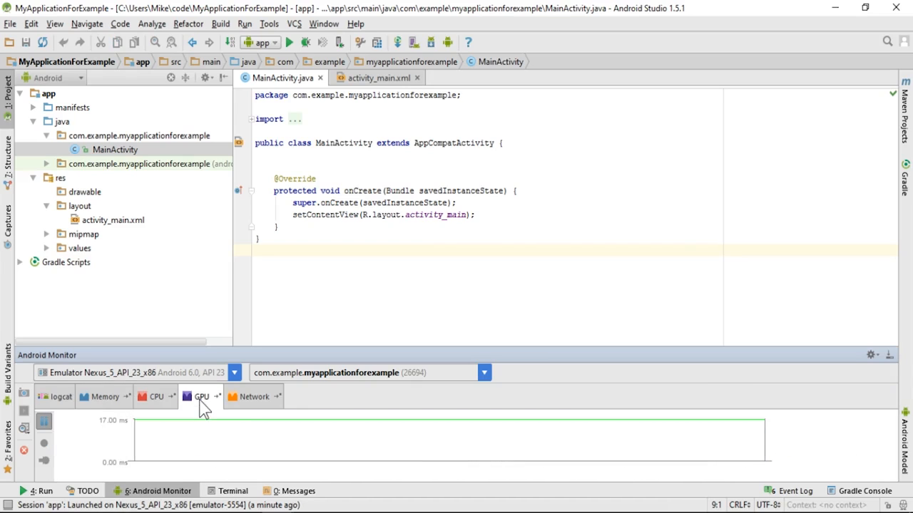
left_click(246, 399)
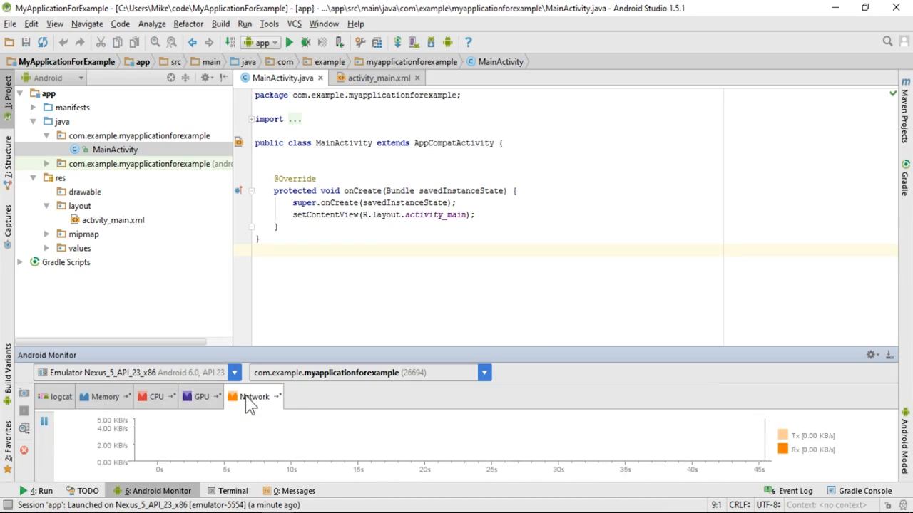
left_click(55, 400)
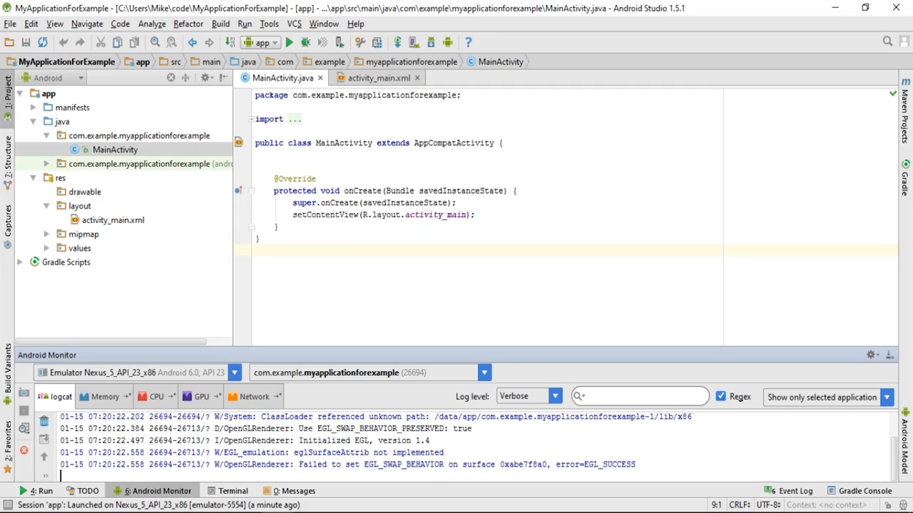
Bring the Nexus_5_API_23_x86 emulator forward and tap the app's NEW BUTTON.
mouse_move(247, 512)
left_click(247, 512)
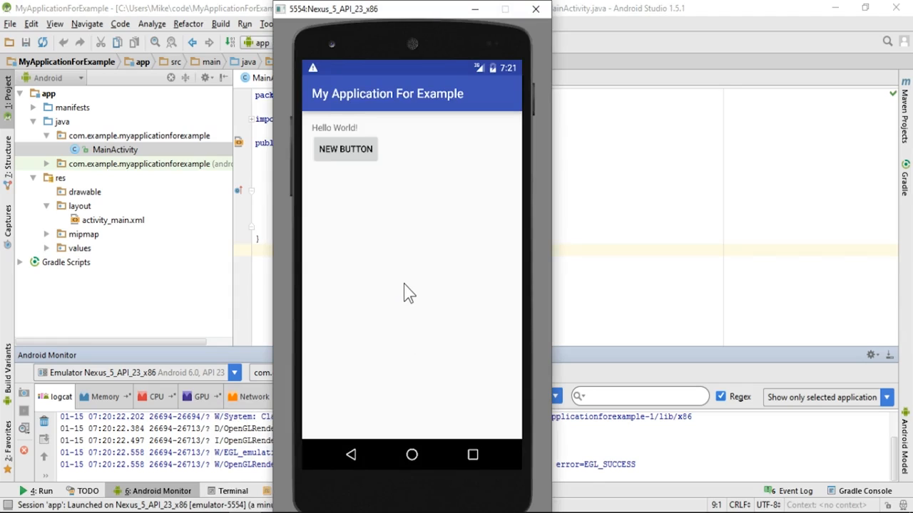
left_click(364, 146)
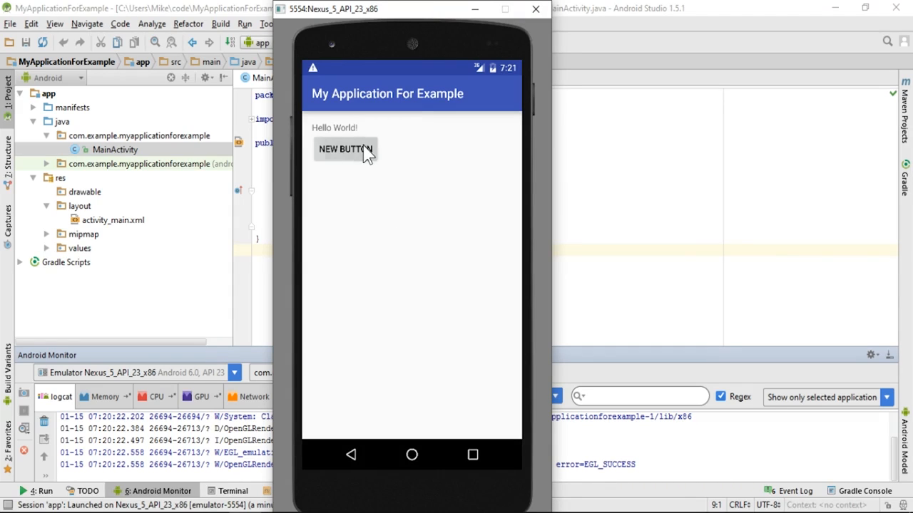